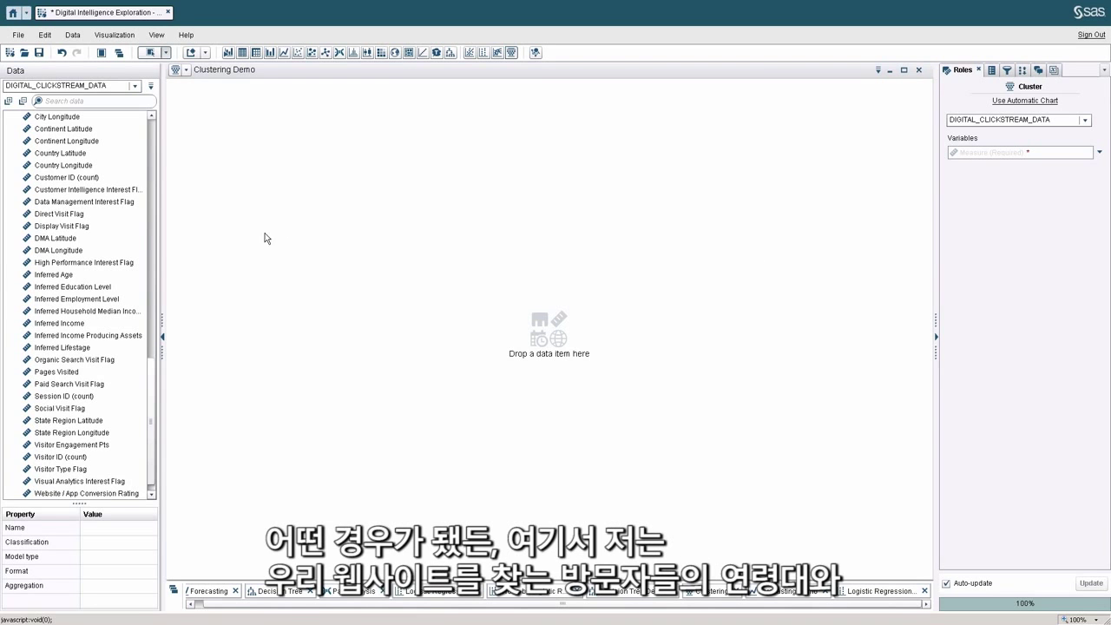
- Cluster on Inferred Age, Education Level, Employment Level and Household Median Income by dropping them onto the canvas
click(57, 276)
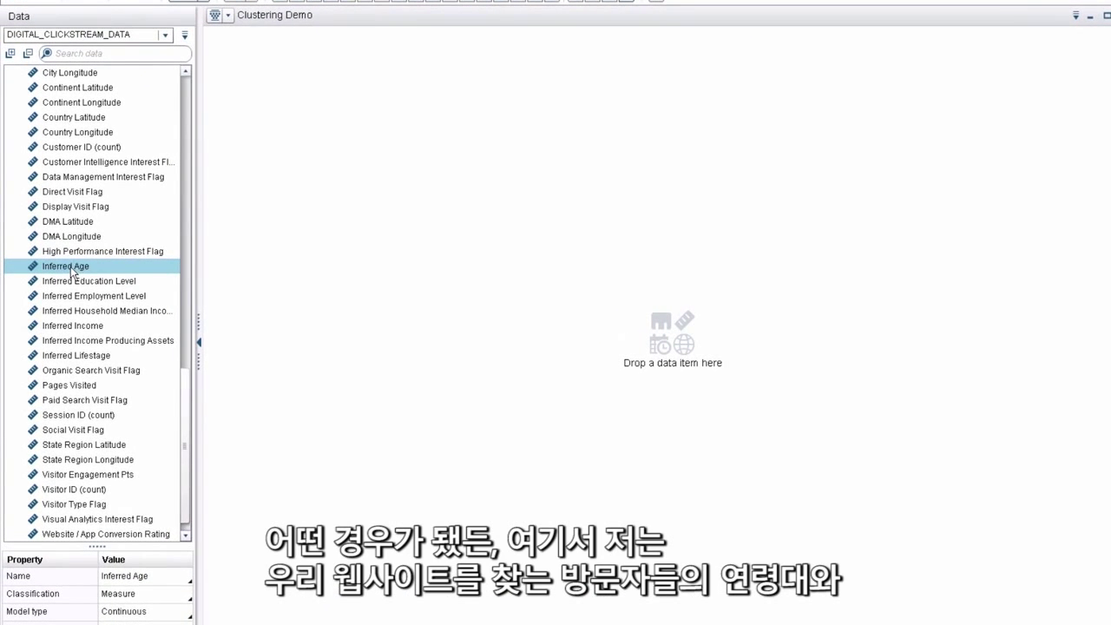
ctrl+click(69, 286)
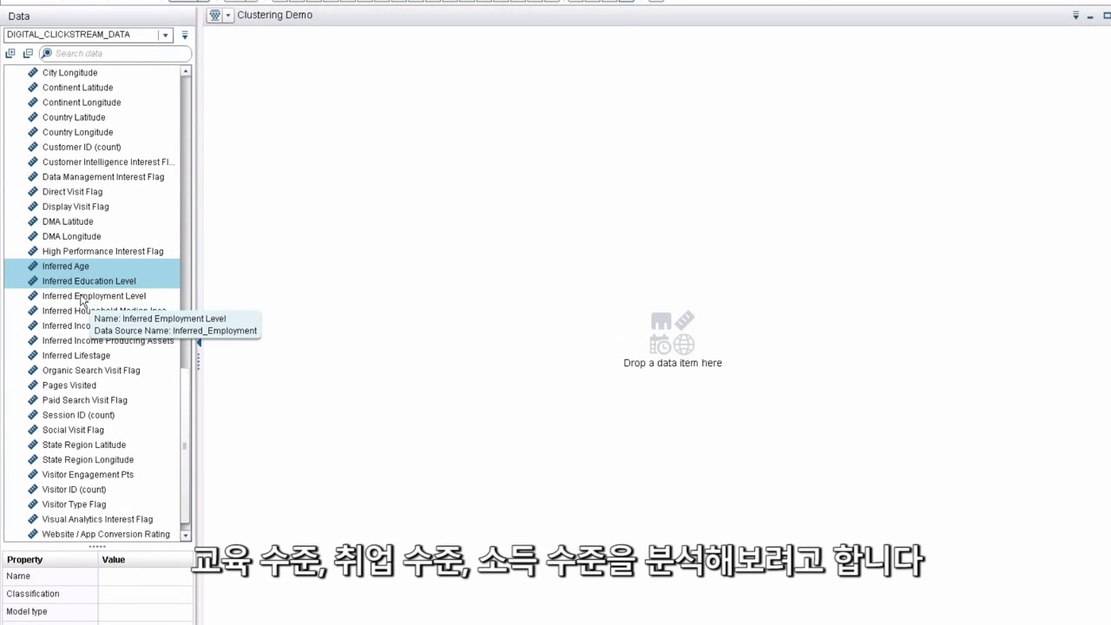
ctrl+click(83, 296)
ctrl+click(85, 313)
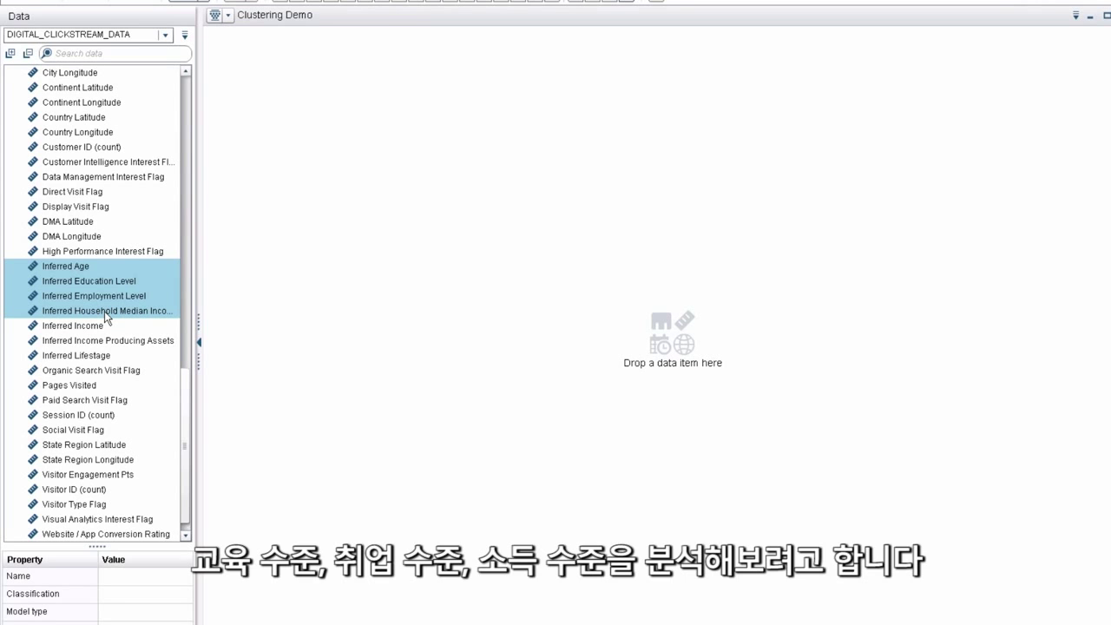
drag(85, 301, 380, 325)
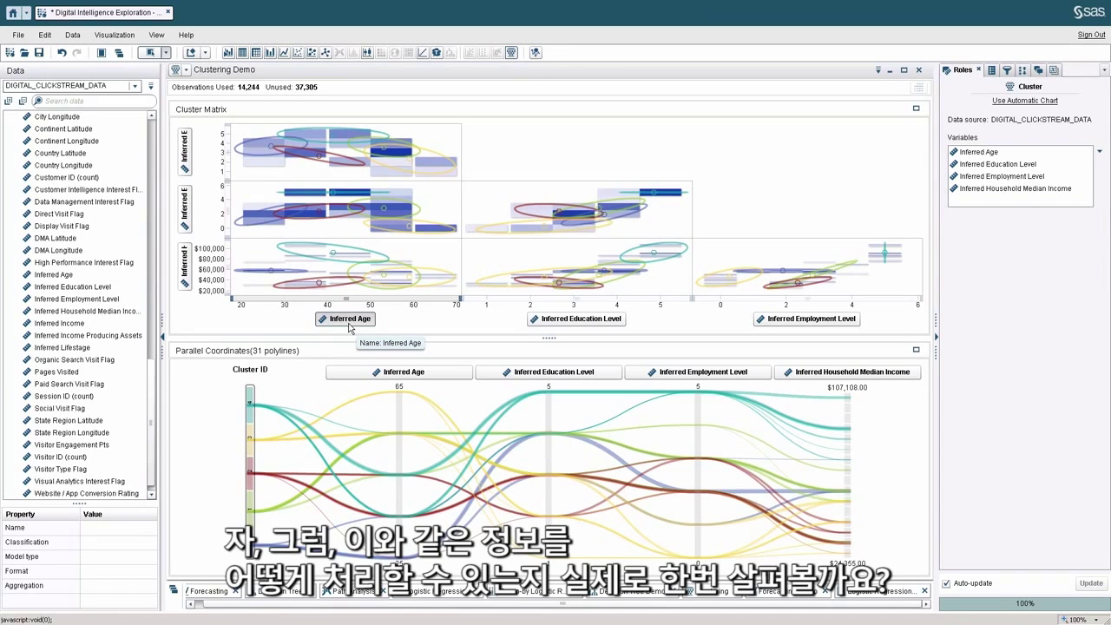
- Maximize the Parallel Coordinates chart, collapse the Data pane, and isolate cluster 4's polylines
click(915, 350)
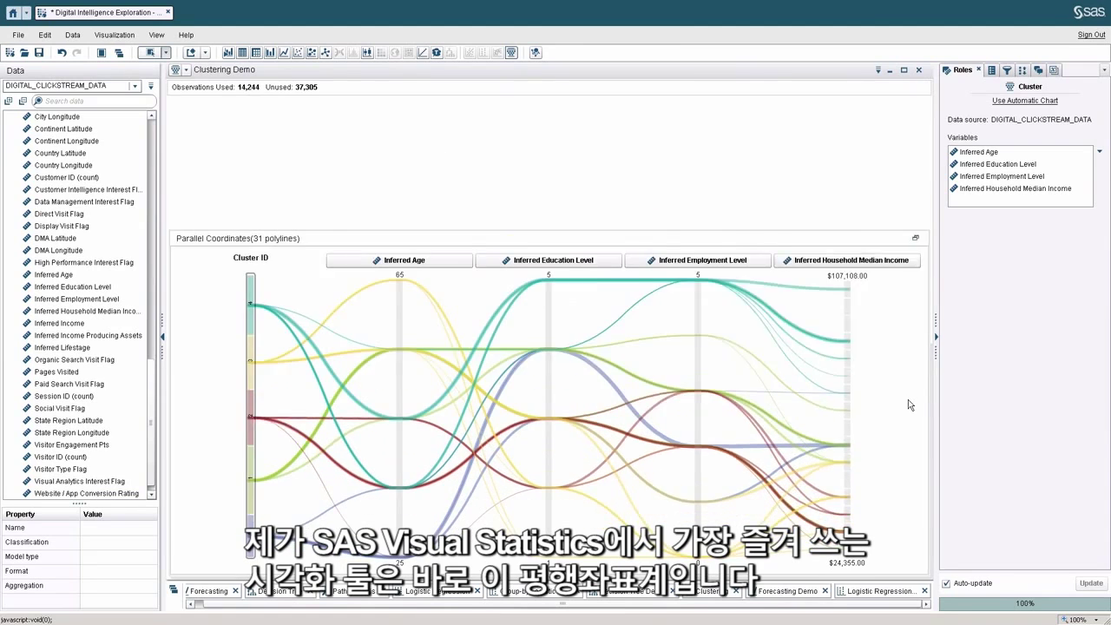
click(163, 310)
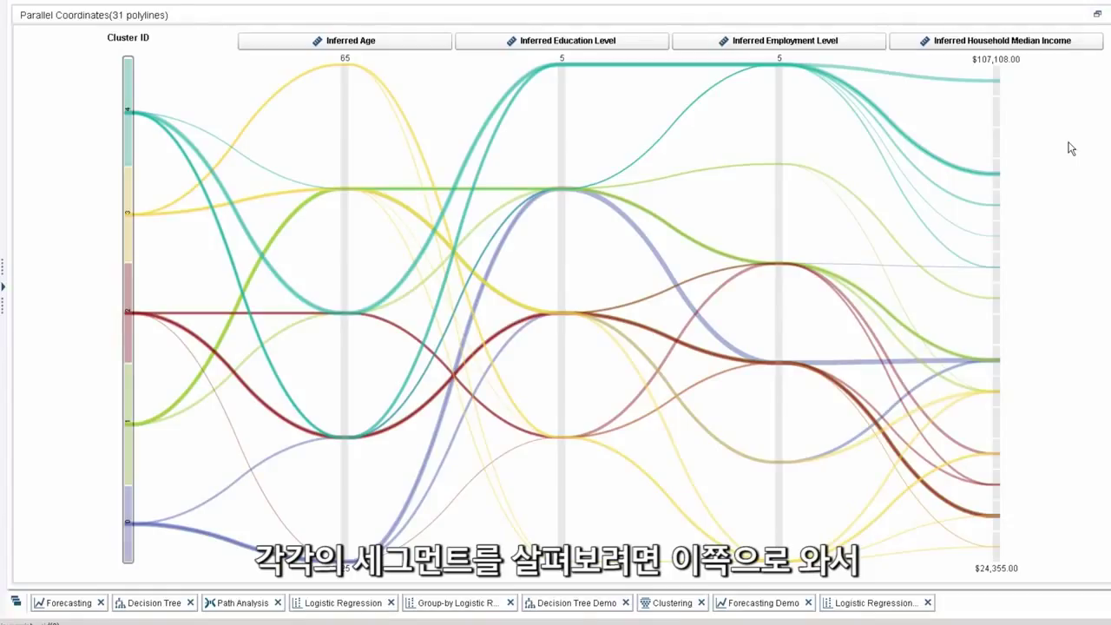
click(129, 145)
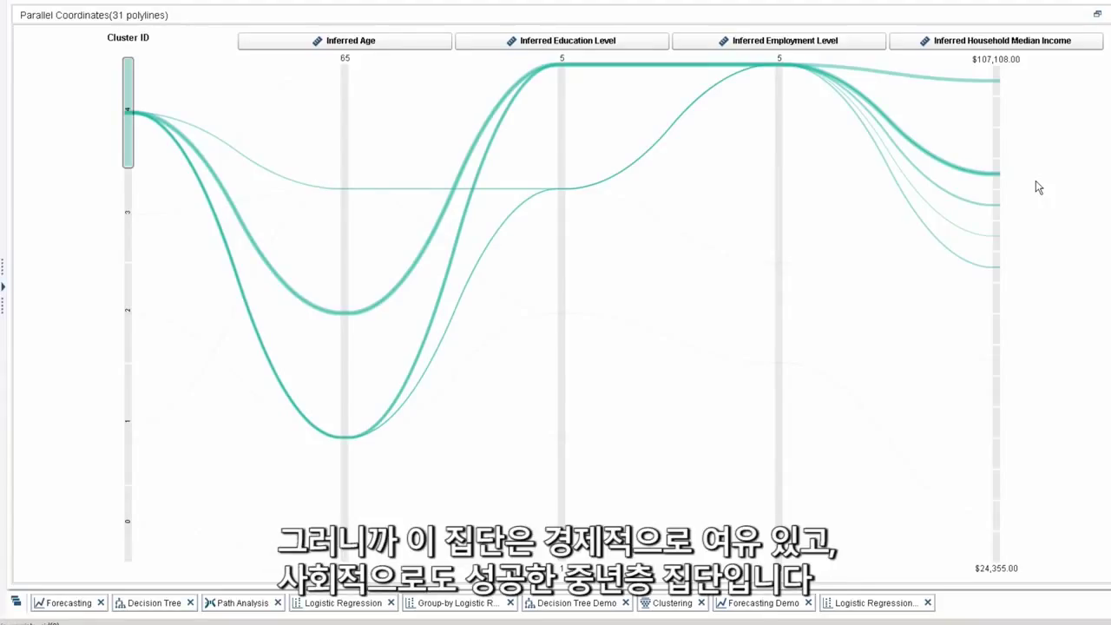
- Isolate cluster 3's yellow polylines on the Cluster ID axis, then switch to cluster 0
click(128, 248)
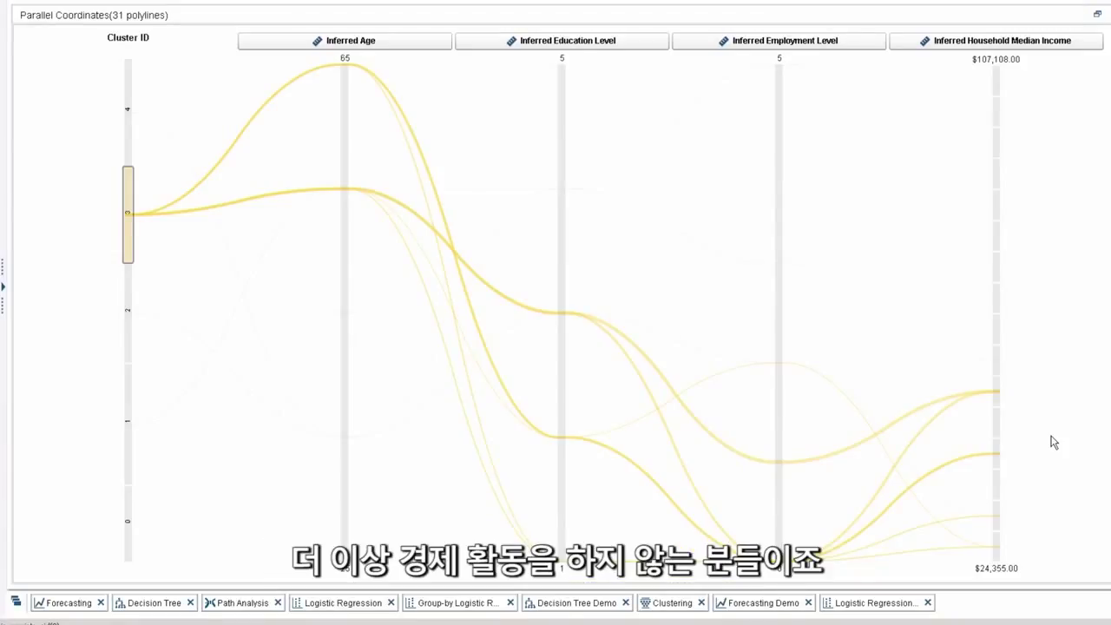
click(129, 503)
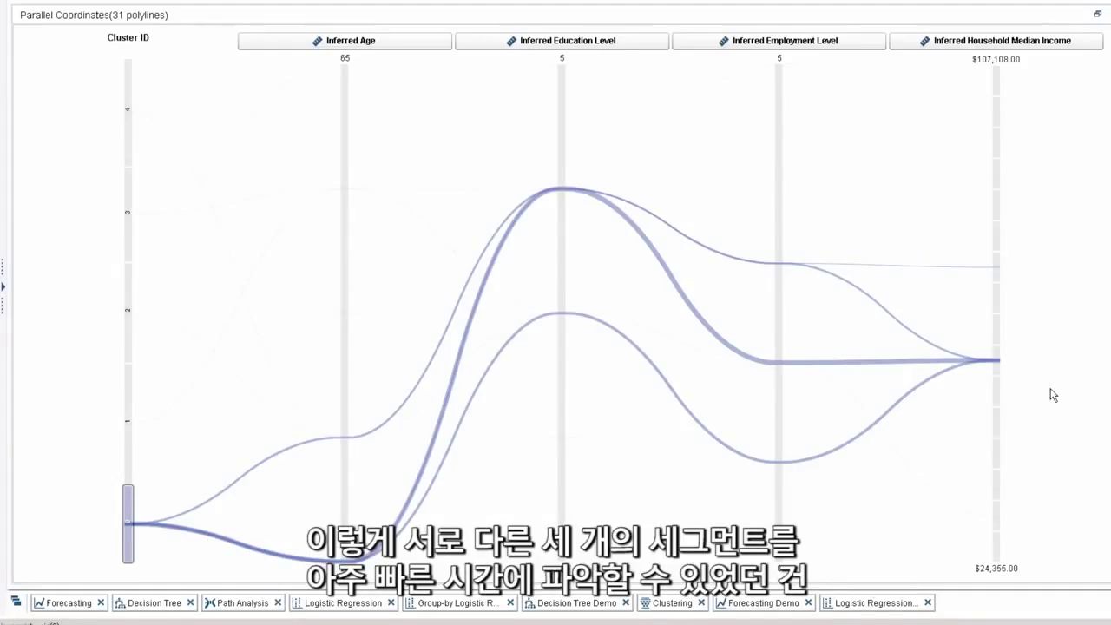
- Clear the cluster selection so all five clusters show, returning to the full workspace with its roles pane
click(93, 355)
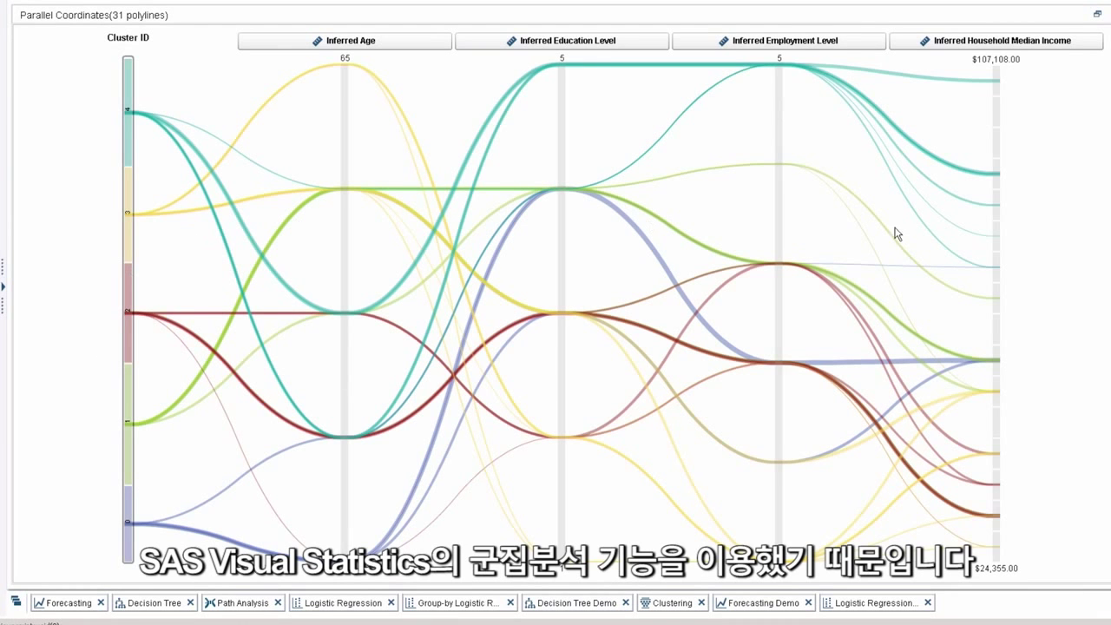
click(1096, 15)
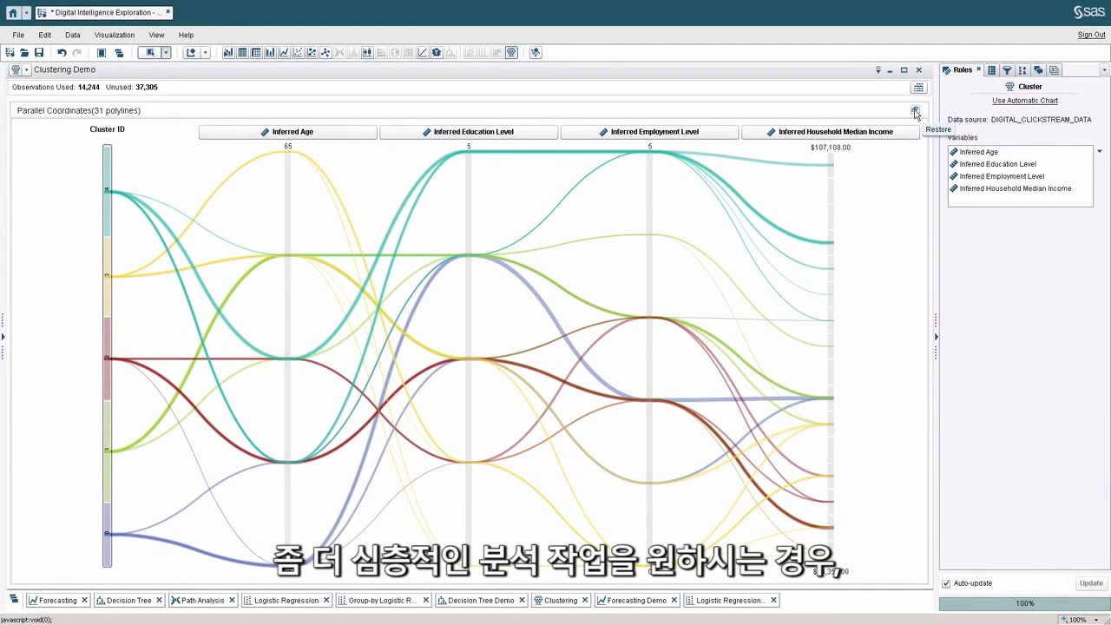
- Restore Parallel Coordinates, maximize the Cluster Matrix, and explore its Inferred Age versus Education Level cell
click(914, 114)
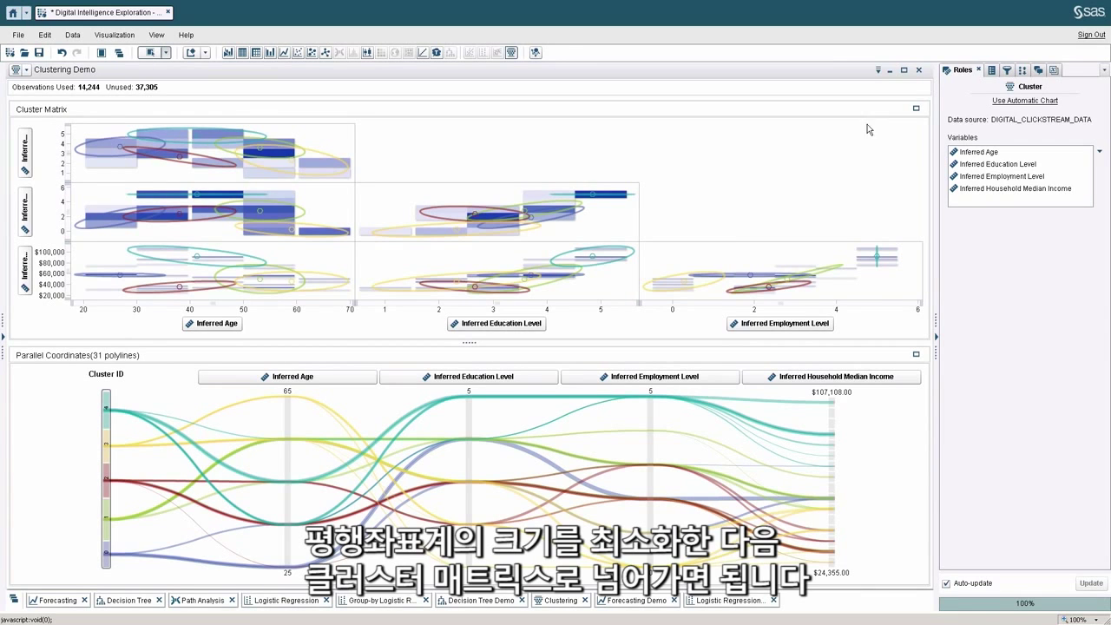
click(915, 110)
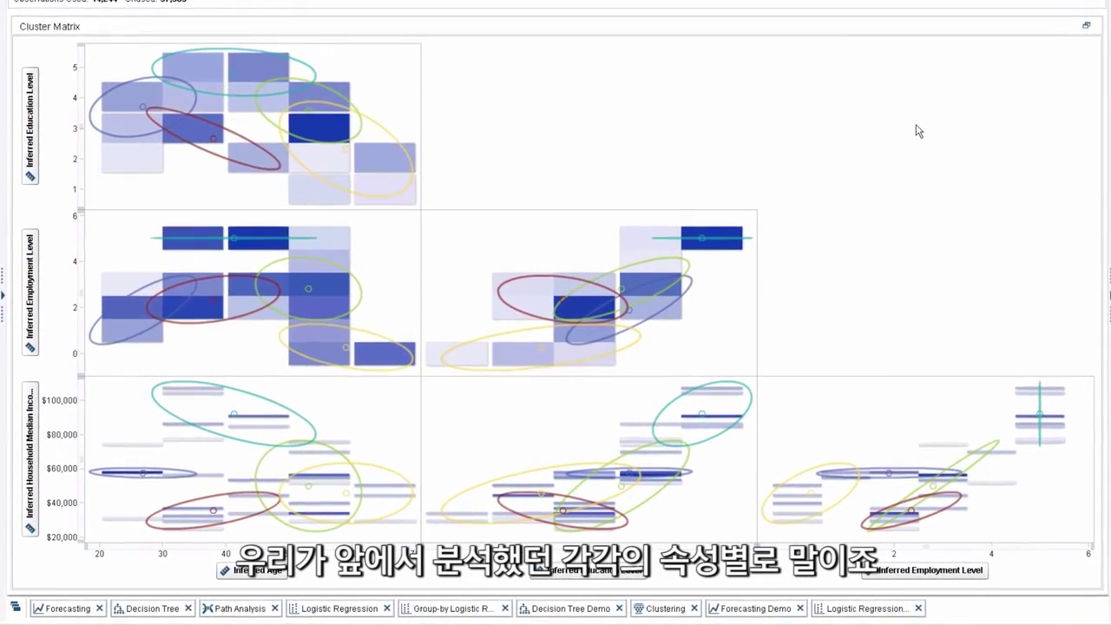
right_click(412, 106)
click(439, 112)
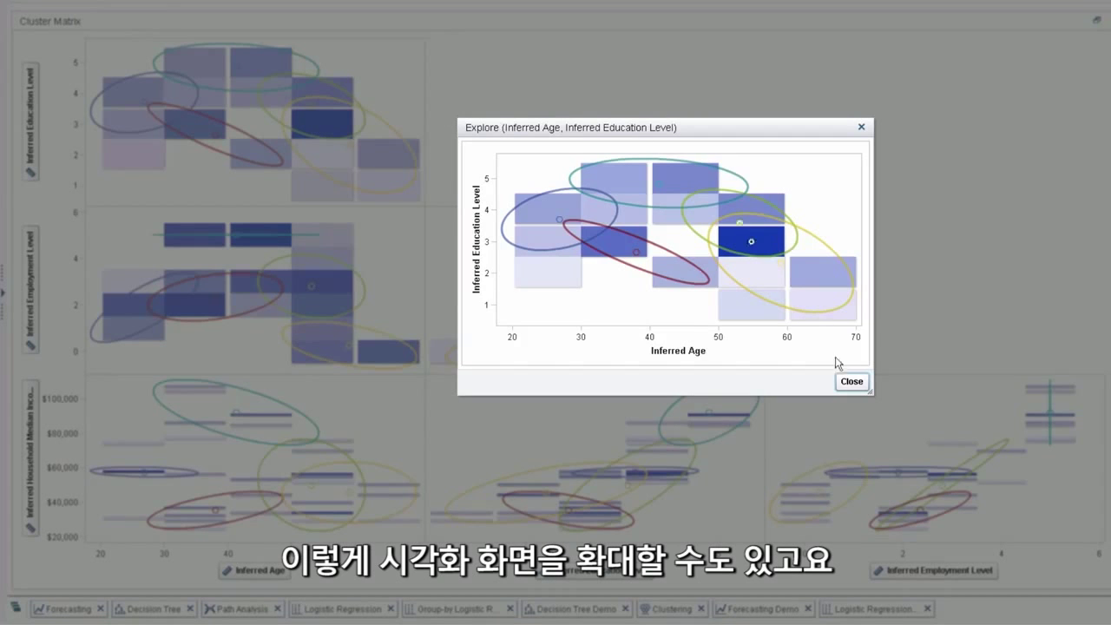
click(853, 382)
right_click(400, 98)
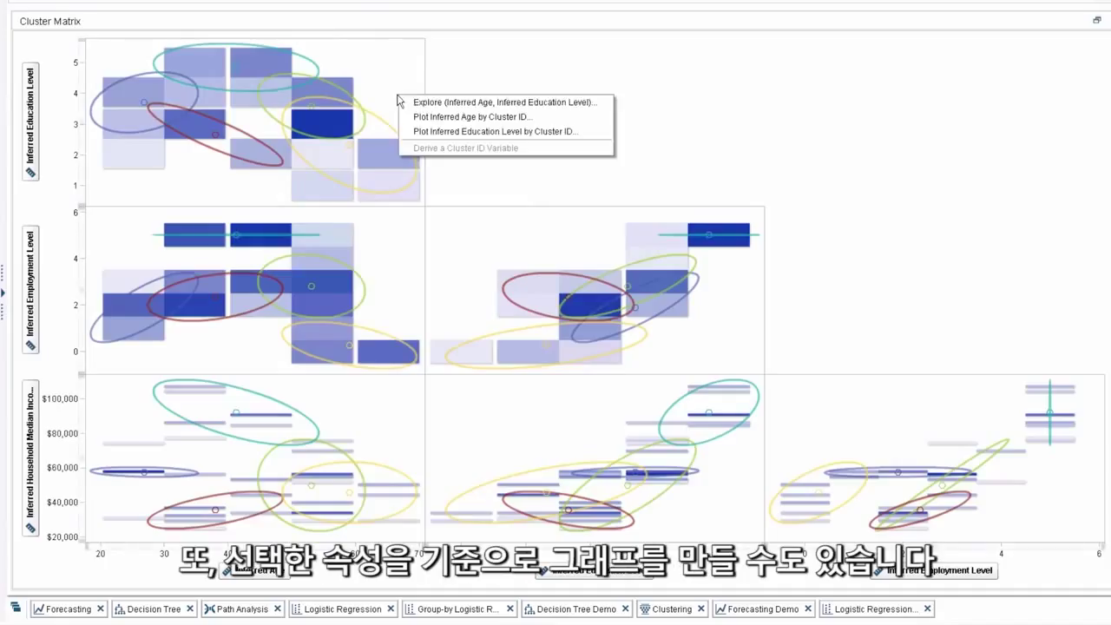
click(439, 120)
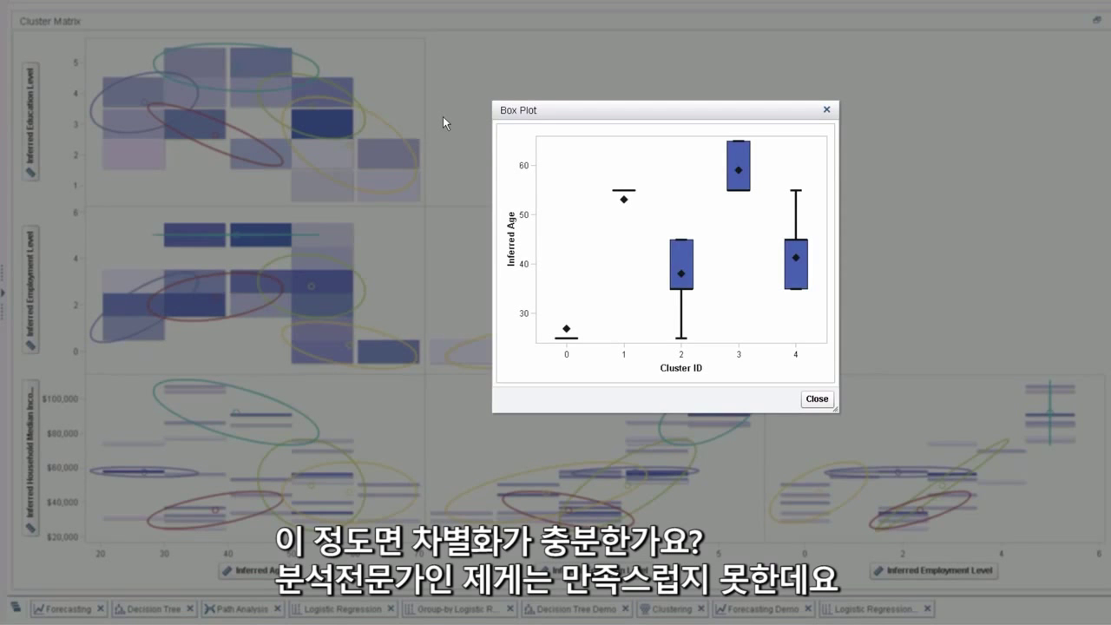
click(817, 399)
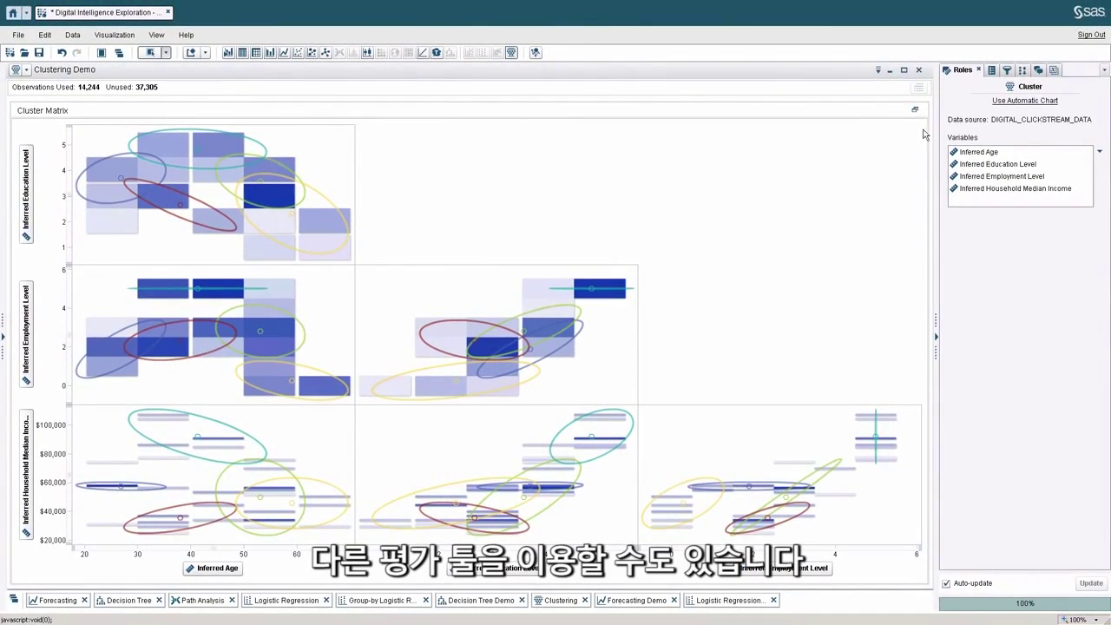
- Restore the Cluster Matrix, review clustering properties such as number of clusters, then return to Roles
click(914, 110)
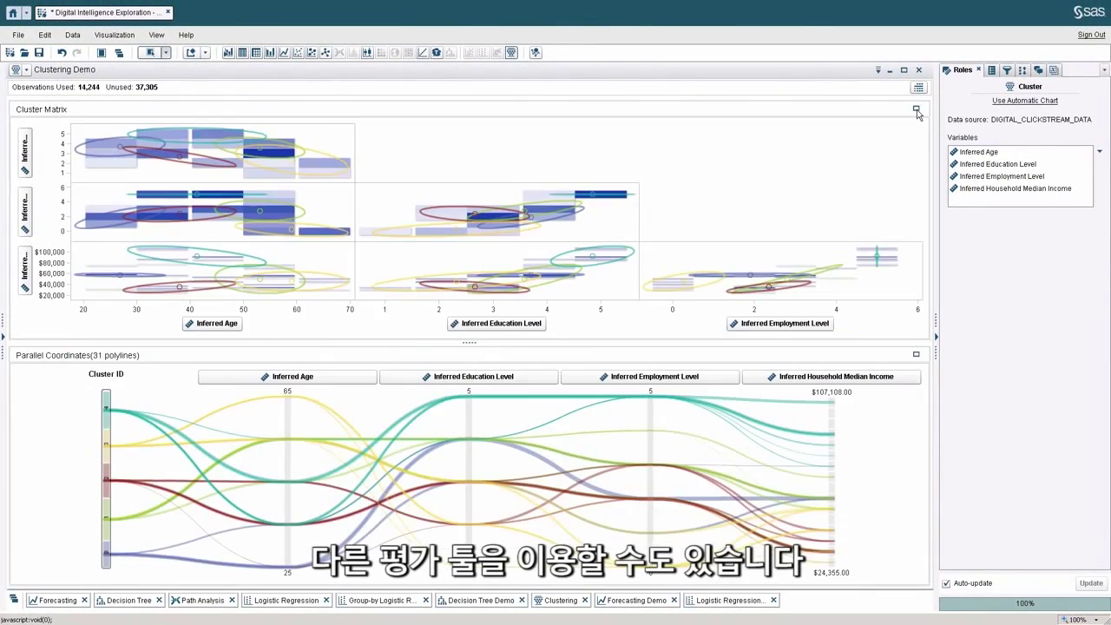
click(991, 69)
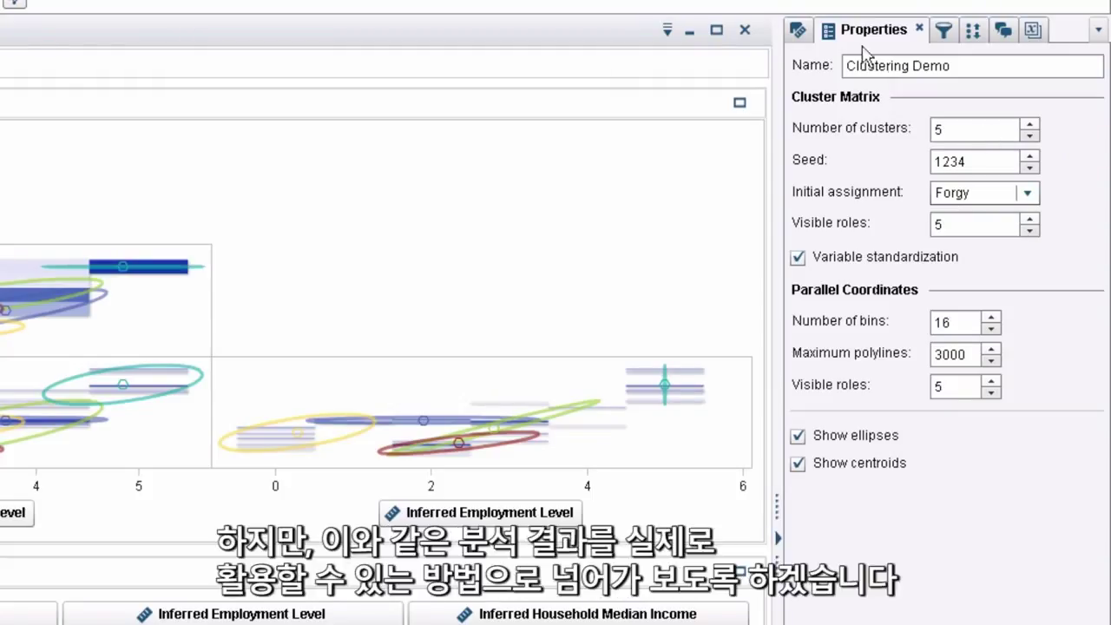
click(797, 30)
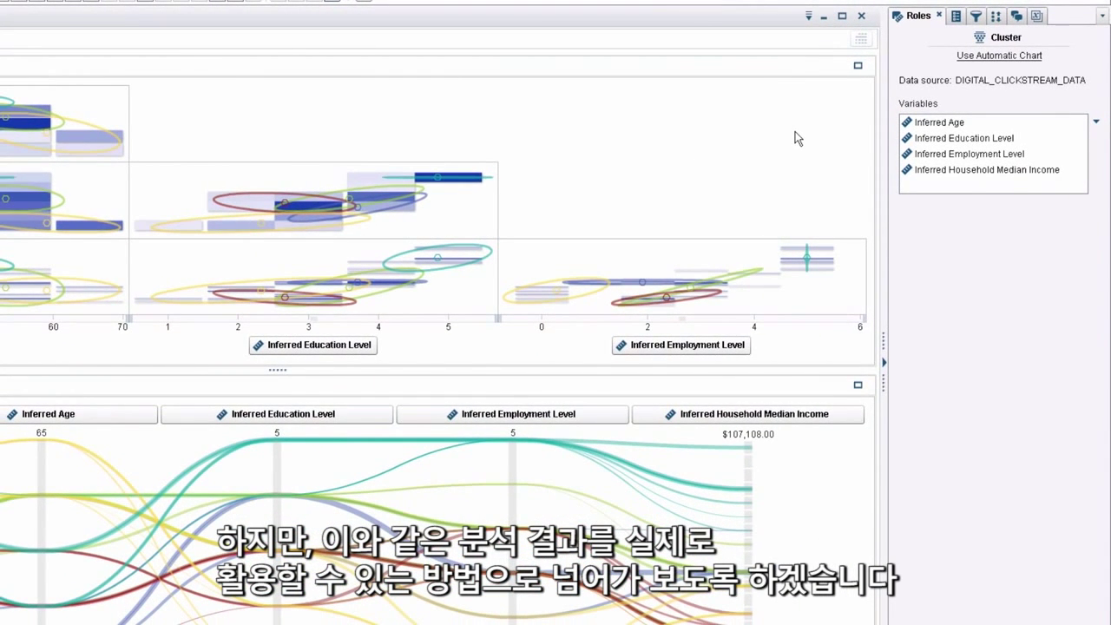
click(808, 17)
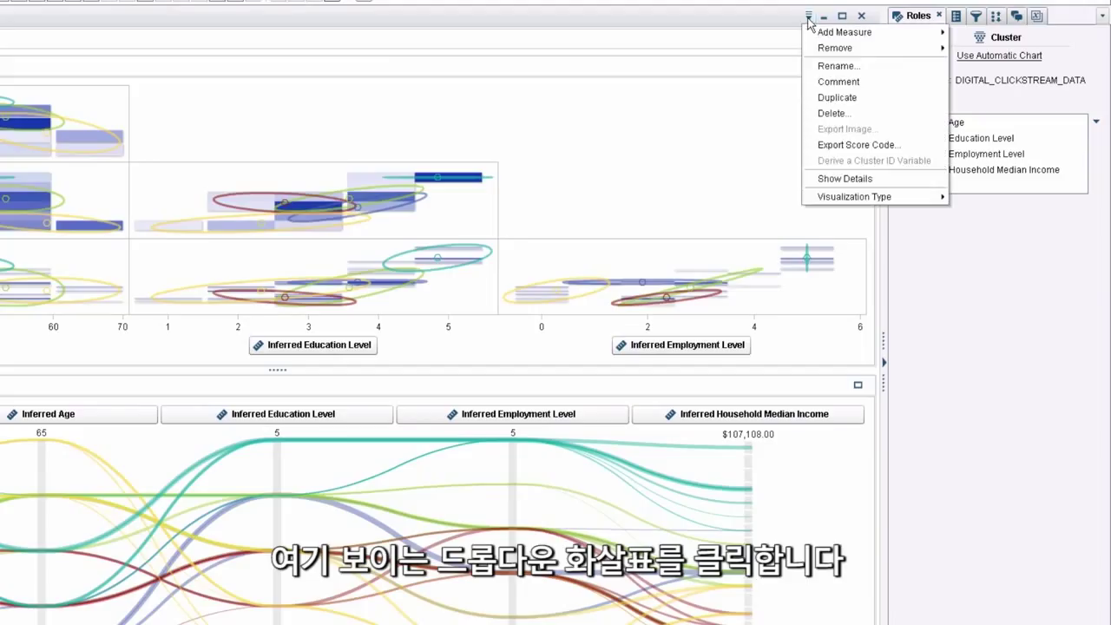
click(851, 145)
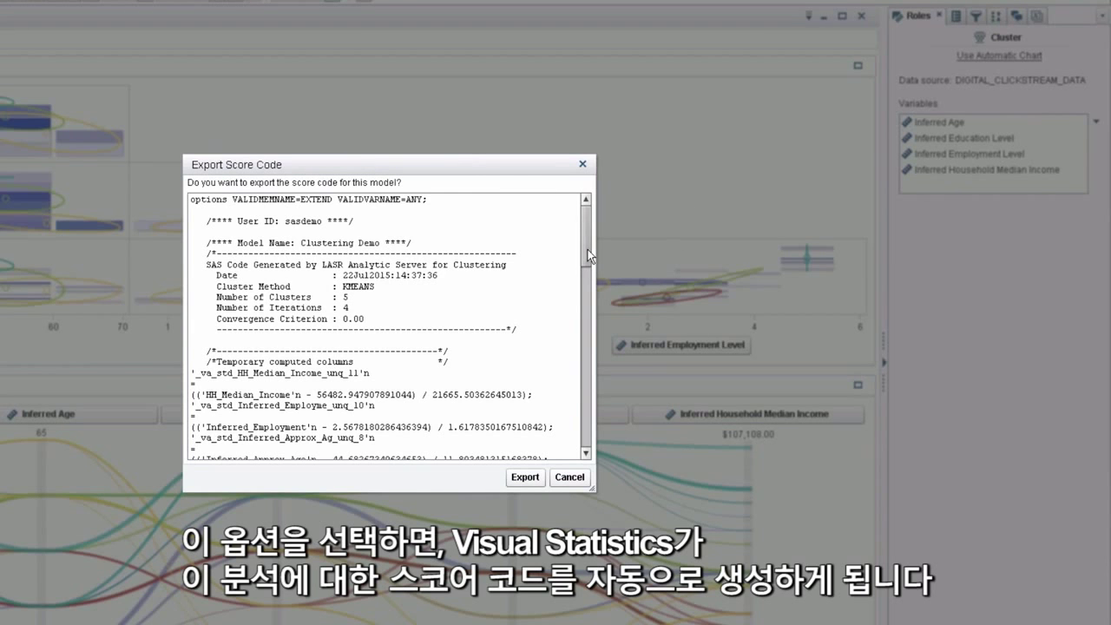
drag(587, 249, 586, 351)
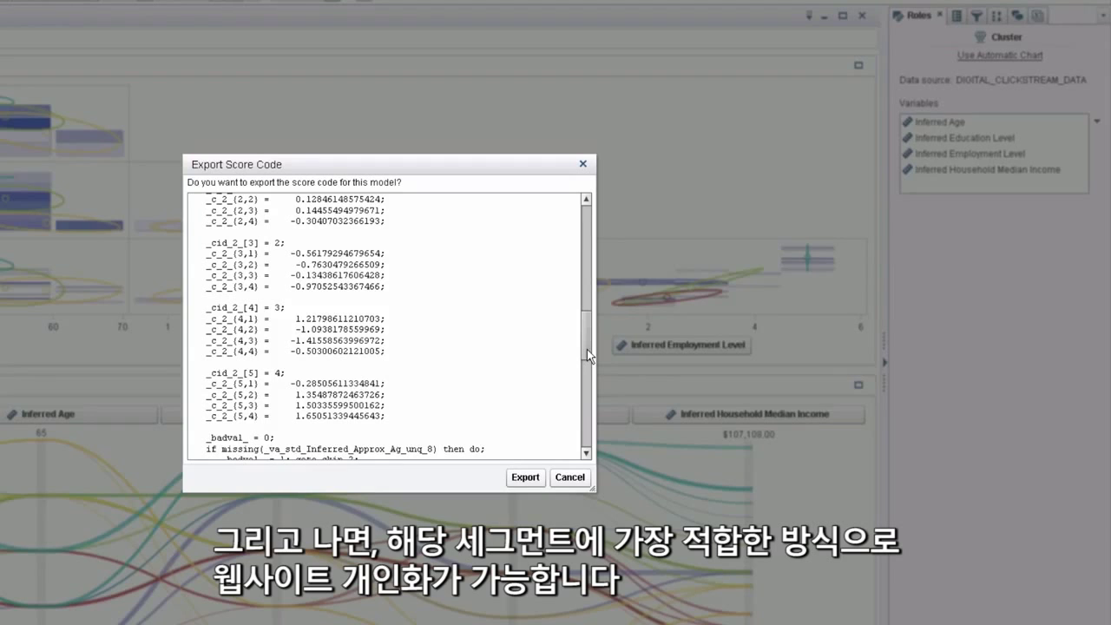
click(569, 476)
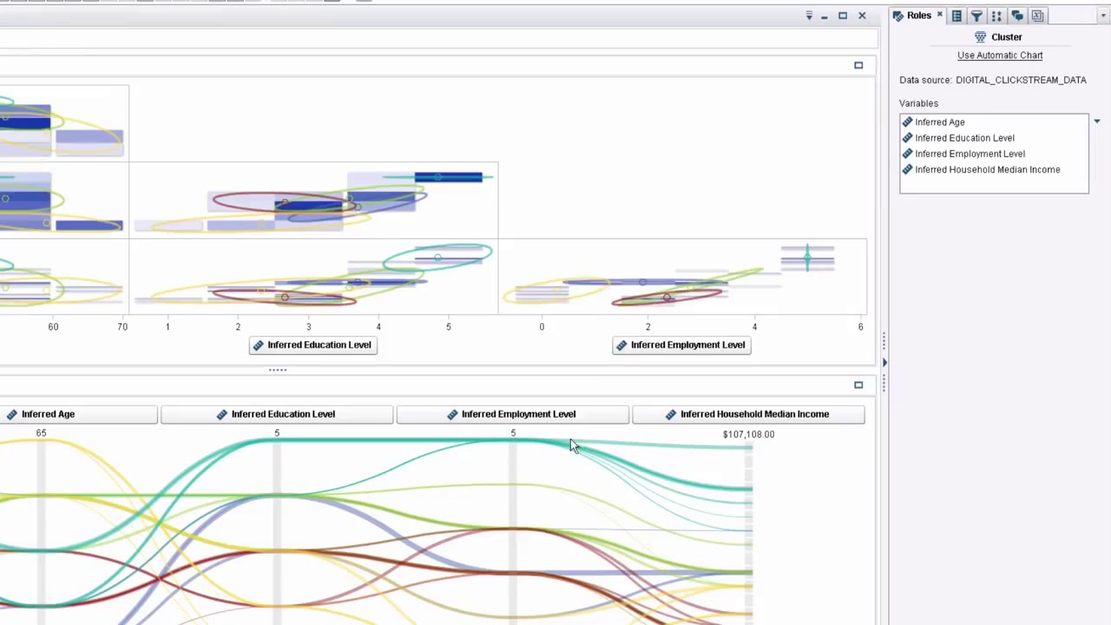
click(809, 18)
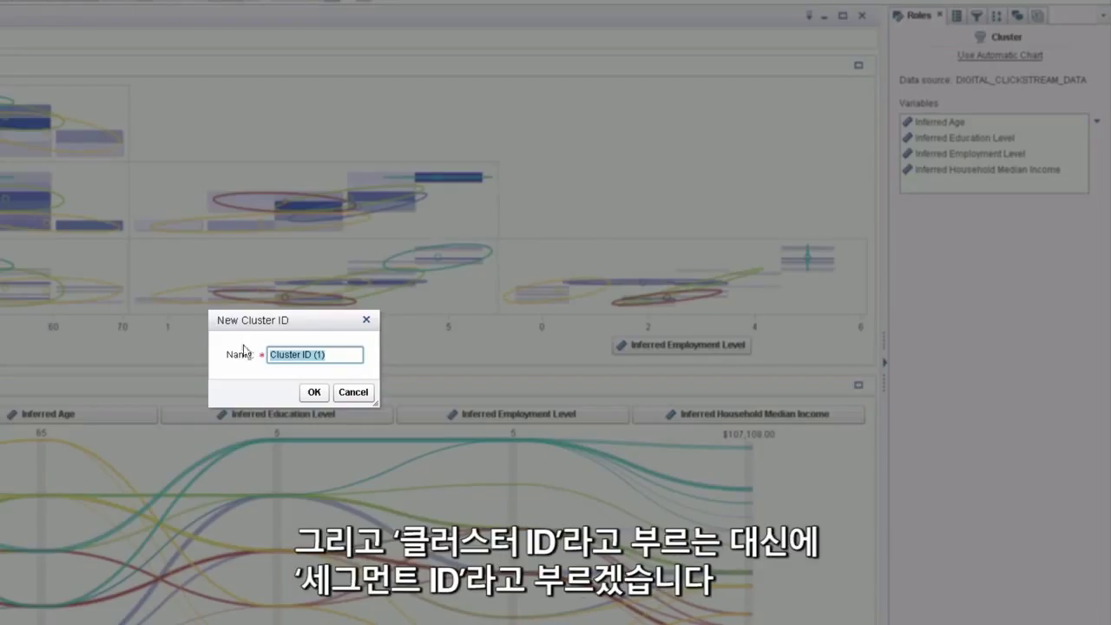
- Name the derived cluster ID variable 'Segment ID' and confirm it
text(Segment)
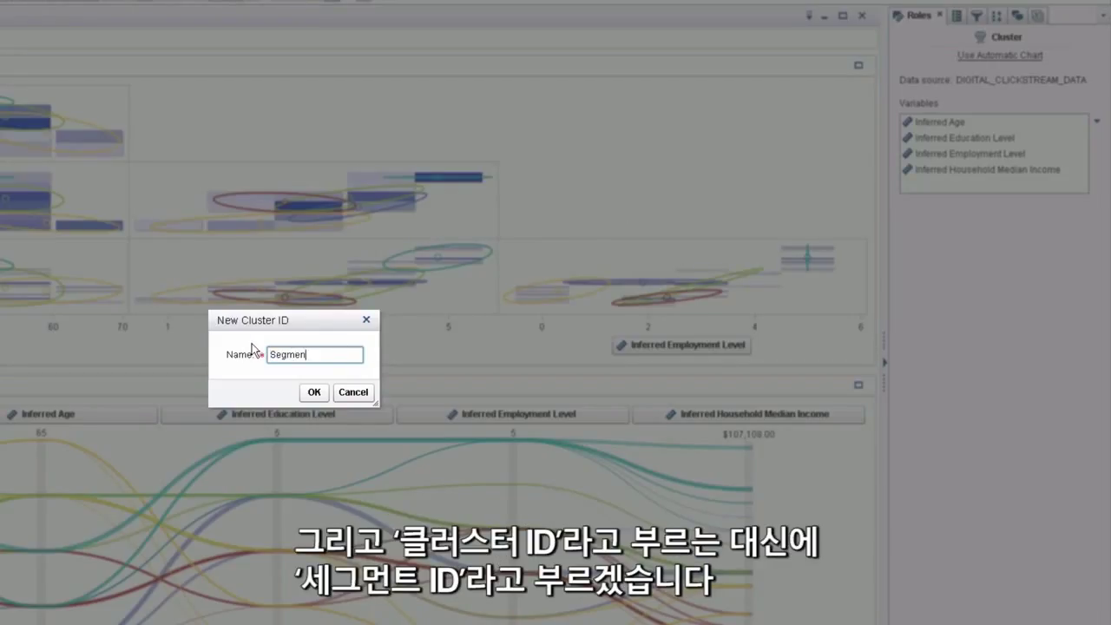
text( ID)
click(314, 391)
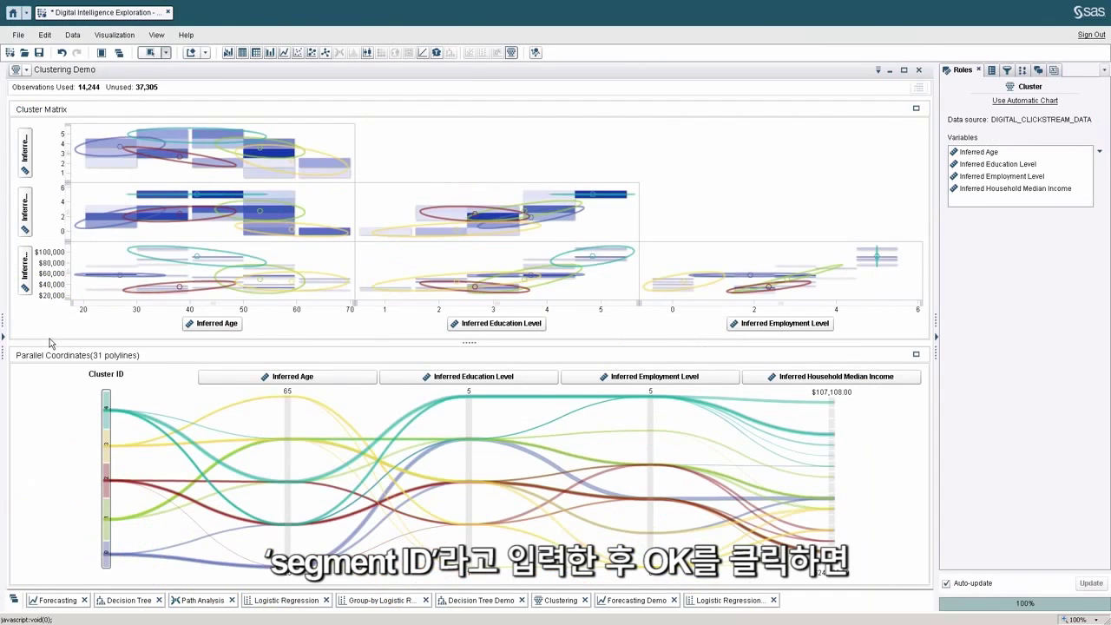
- Expand the Data pane and check that Segment ID is a category with 6 distinct values
click(3, 336)
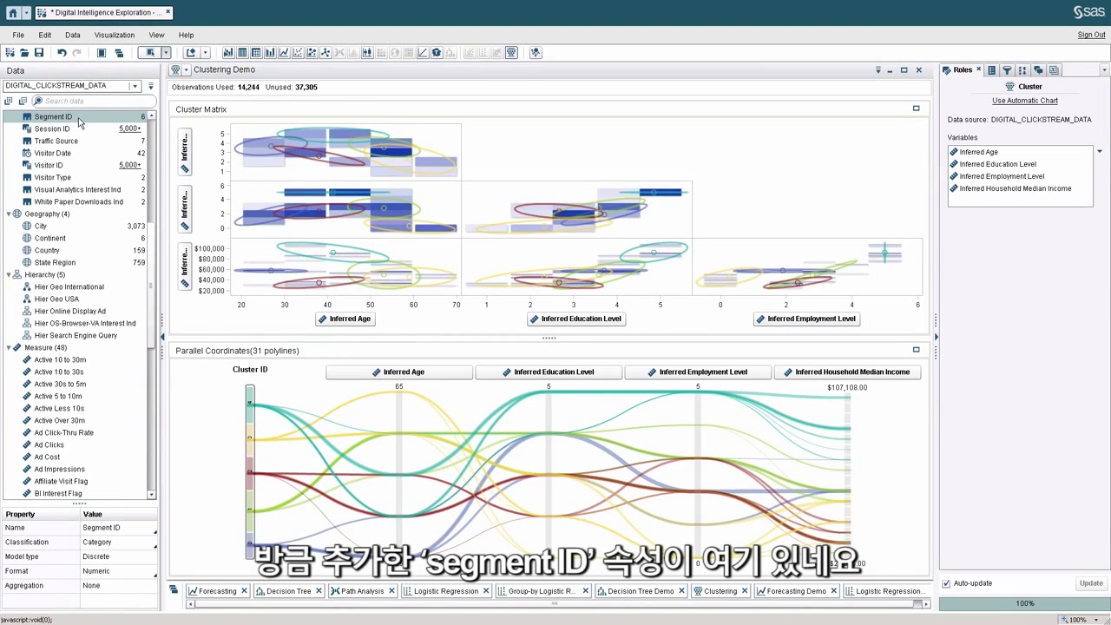
mouse_move(79, 122)
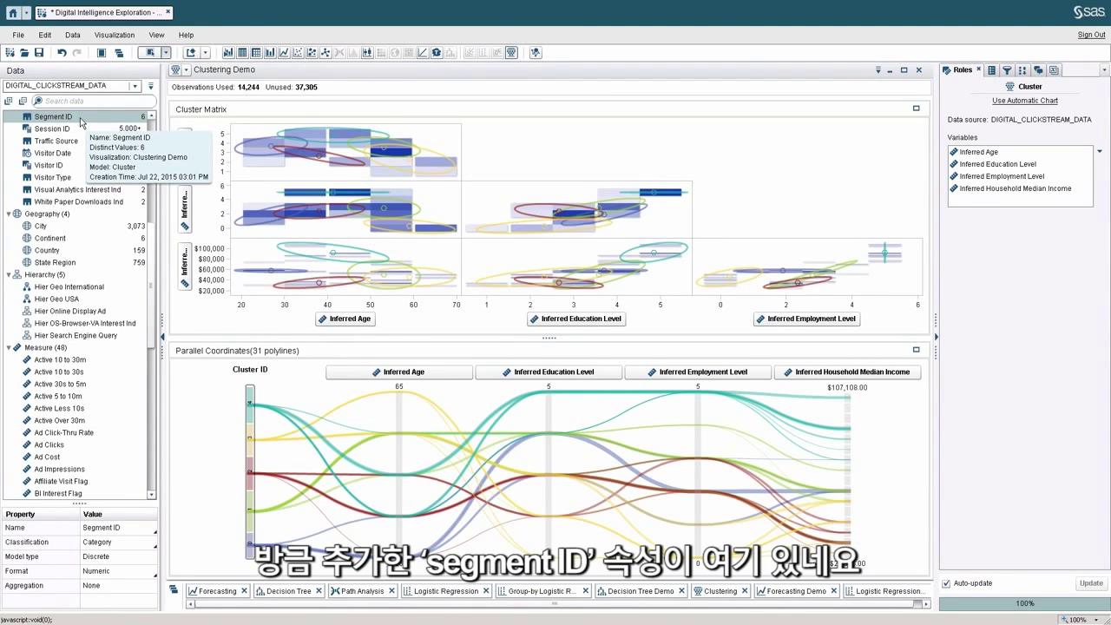